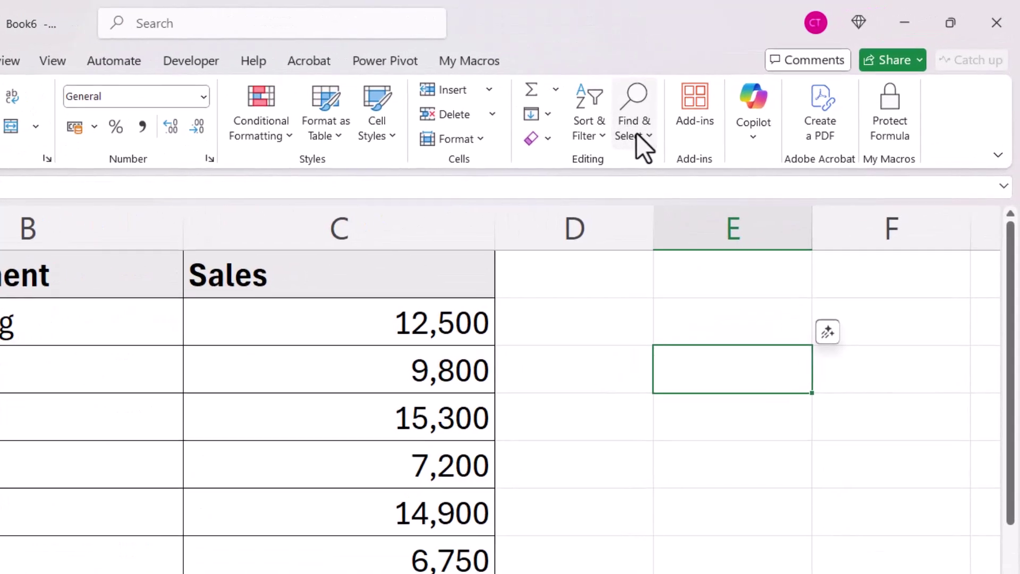
Open the Find and Replace dialog from Find & Select on the Home tab
click(716, 110)
click(723, 138)
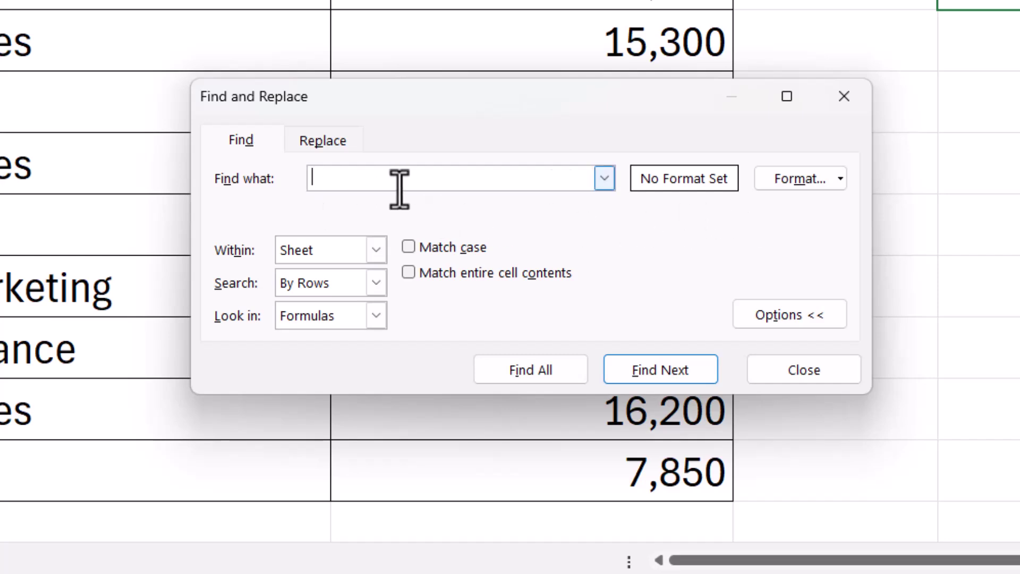
Set the search format to Bold font style and list all 8 matching cells with Find All
click(841, 179)
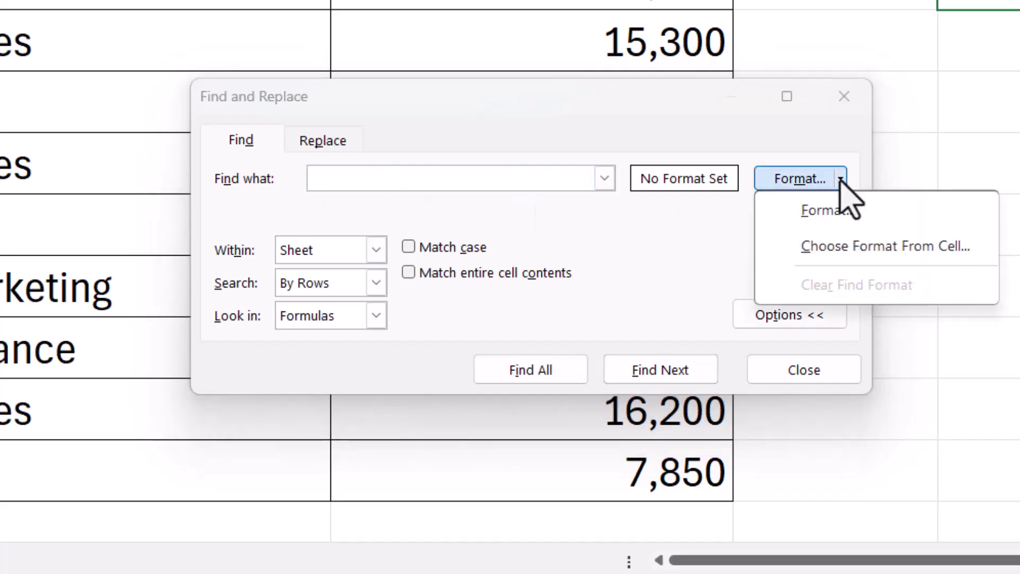
click(824, 212)
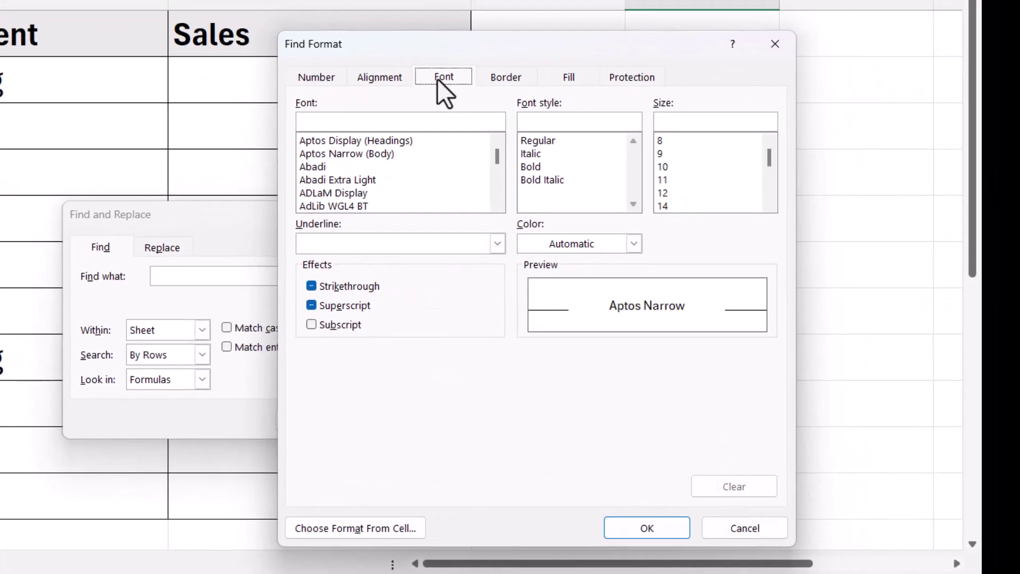
click(534, 167)
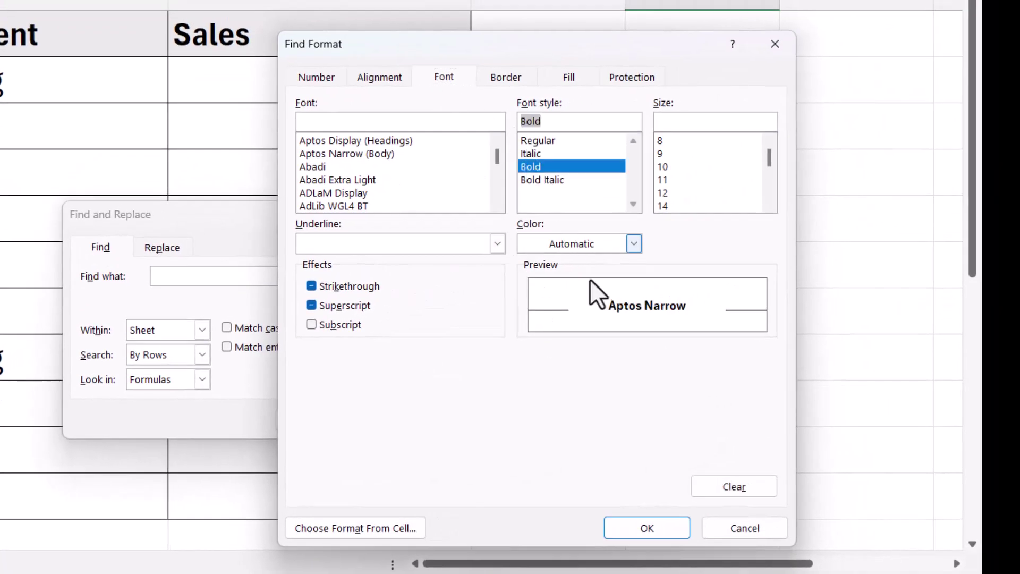
click(654, 525)
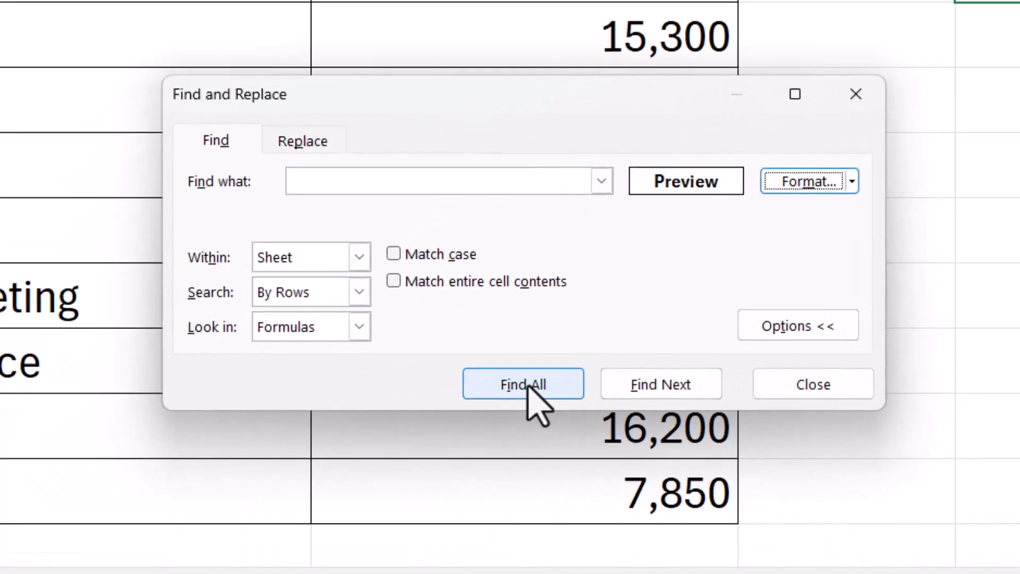
click(325, 424)
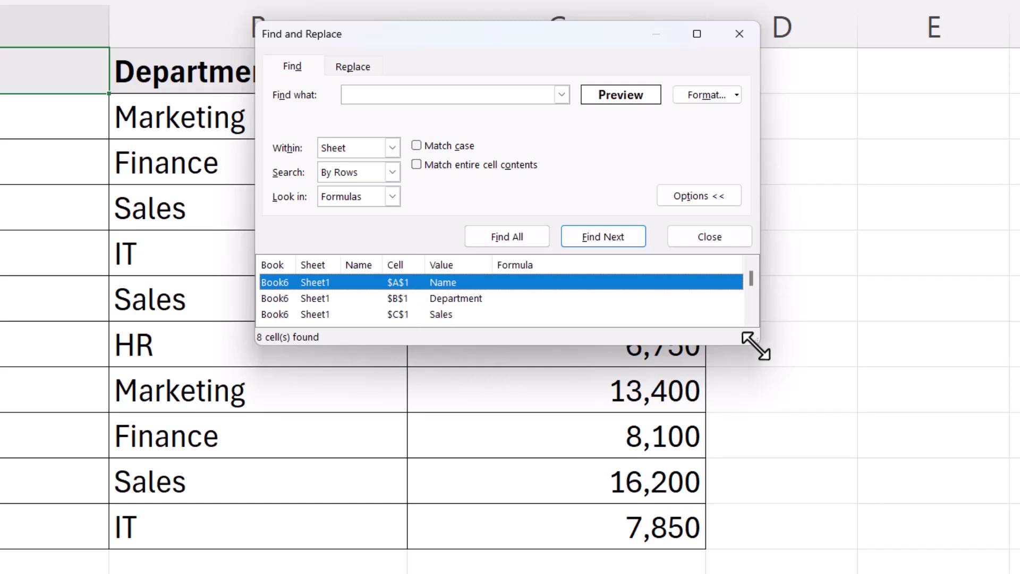
drag(755, 349, 755, 445)
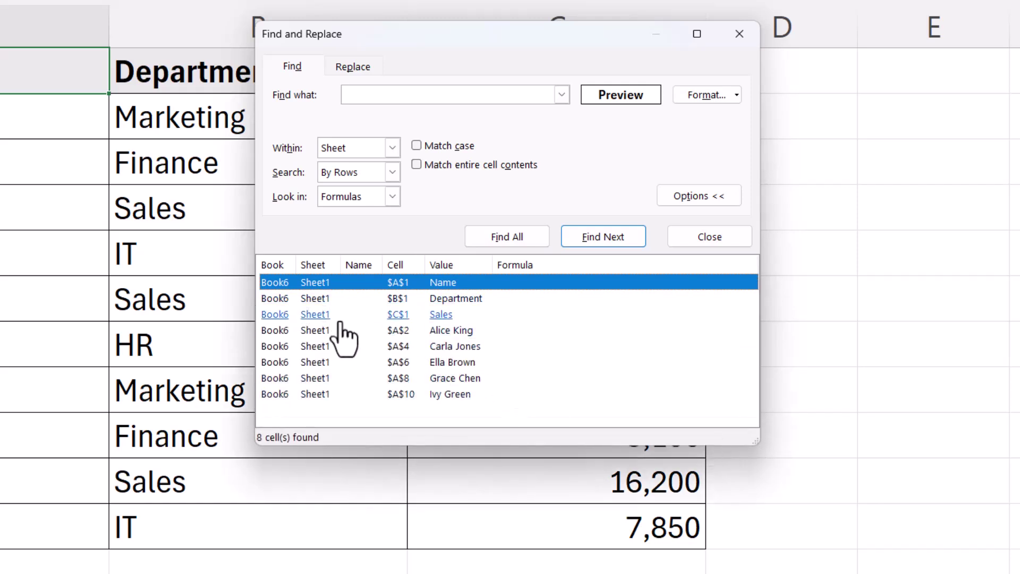
Select the five bold name results from $A$2 through $A$10, leaving out the headers
click(468, 331)
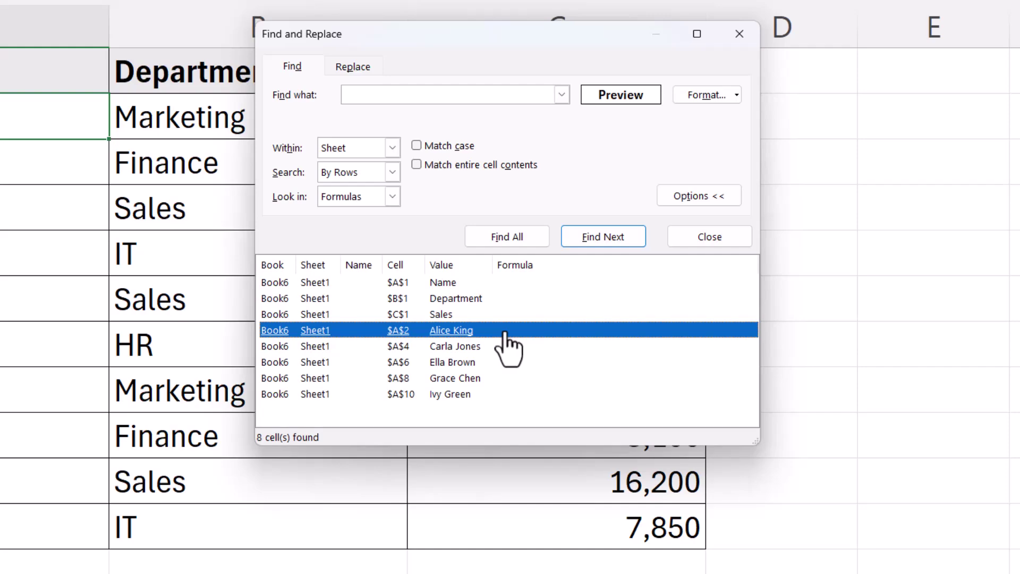
shift+click(495, 415)
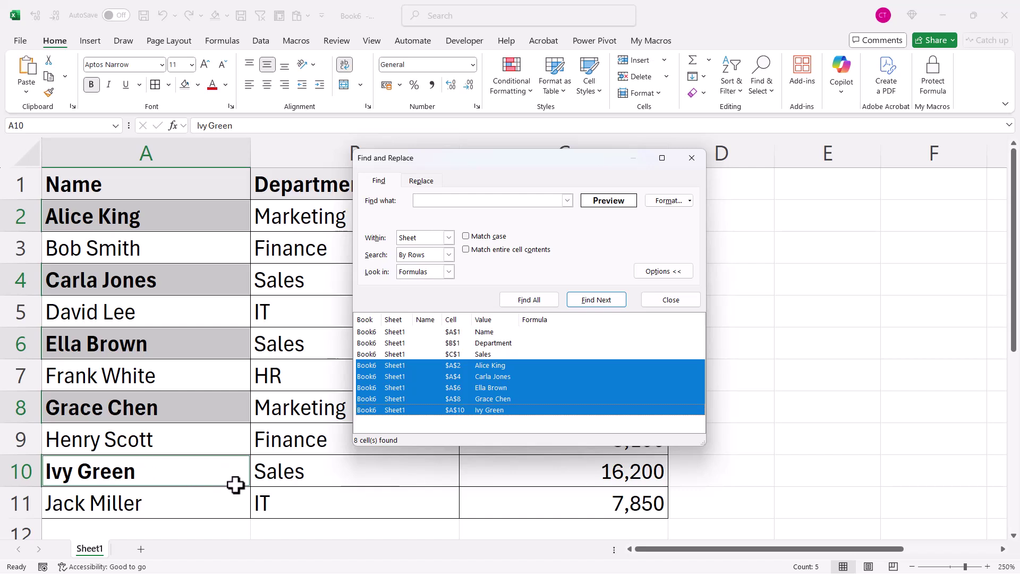
Close Find and Replace, fill the selected name cells with gold, and select cell A2
click(688, 159)
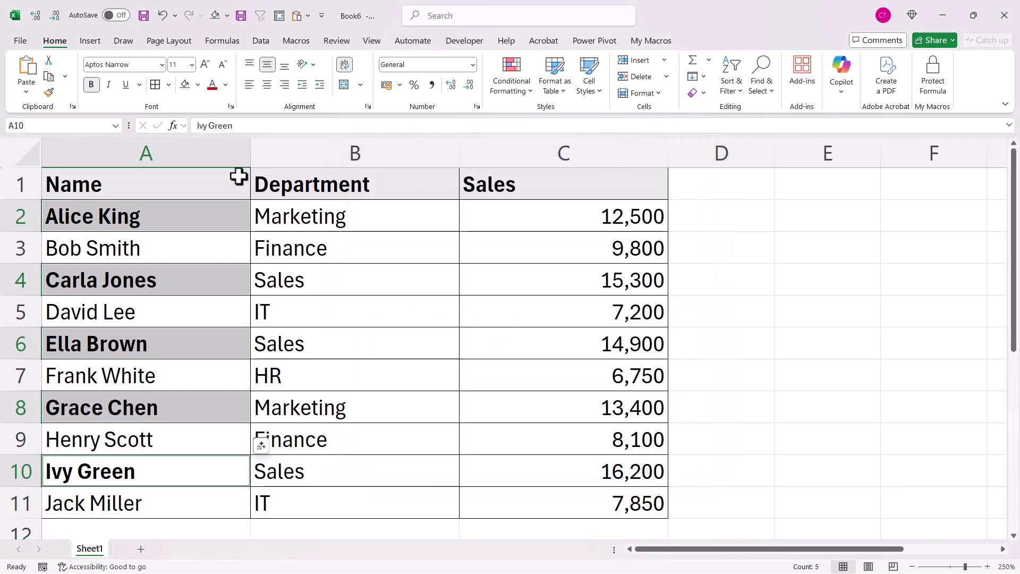
click(197, 90)
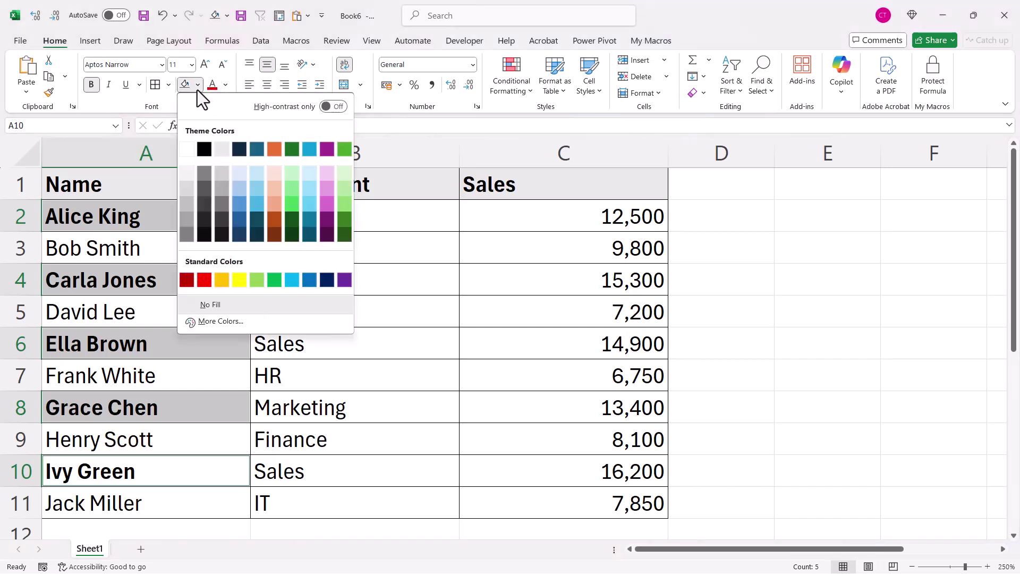
click(223, 280)
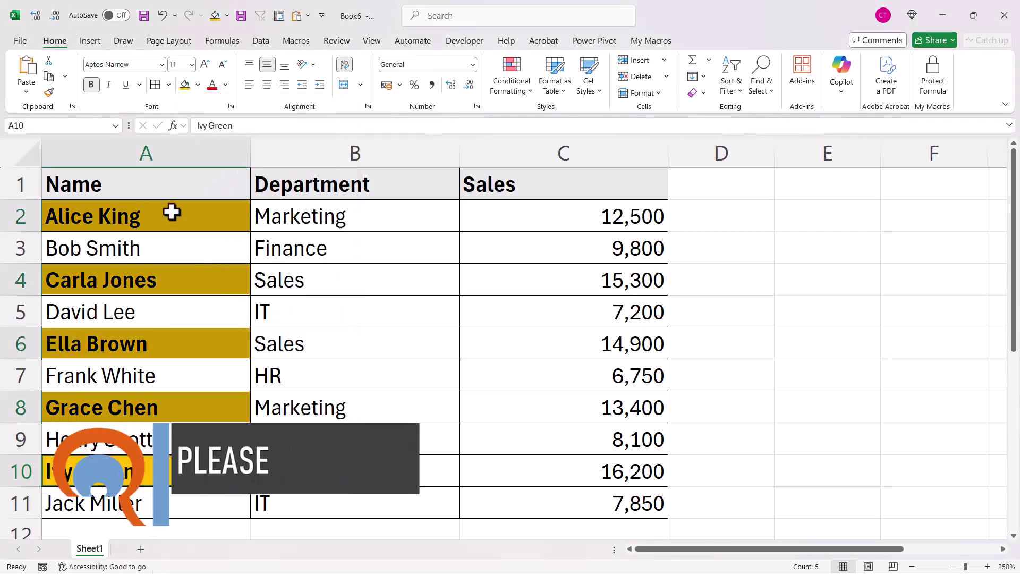
click(172, 212)
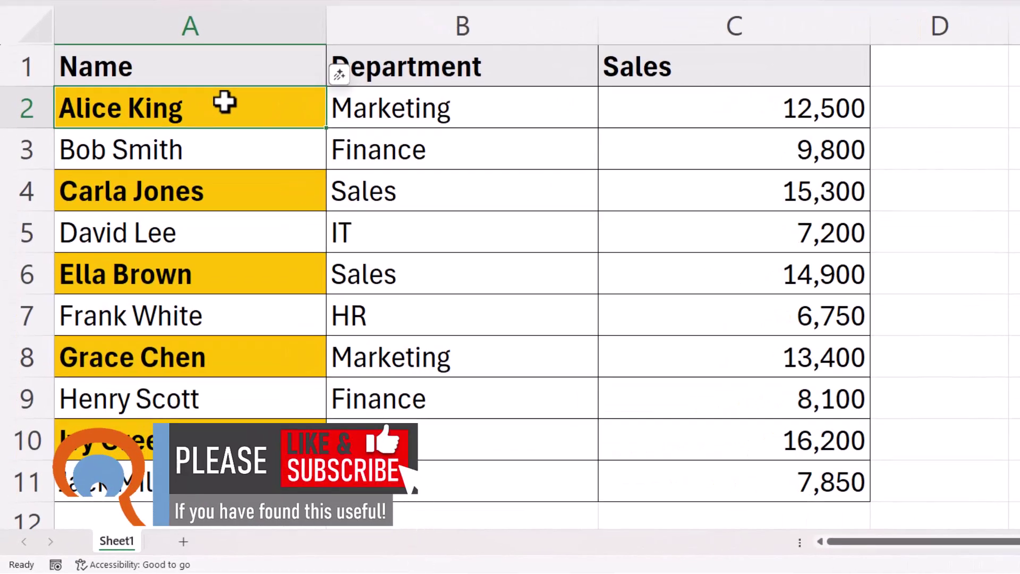
Filter the table by cell A2's gold fill colour
right_click(224, 103)
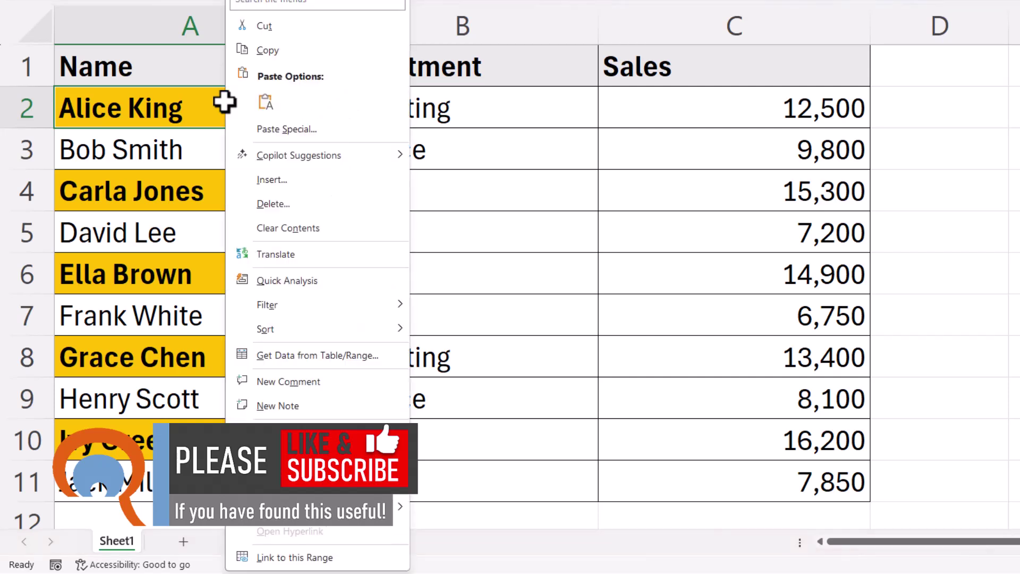
mouse_move(269, 300)
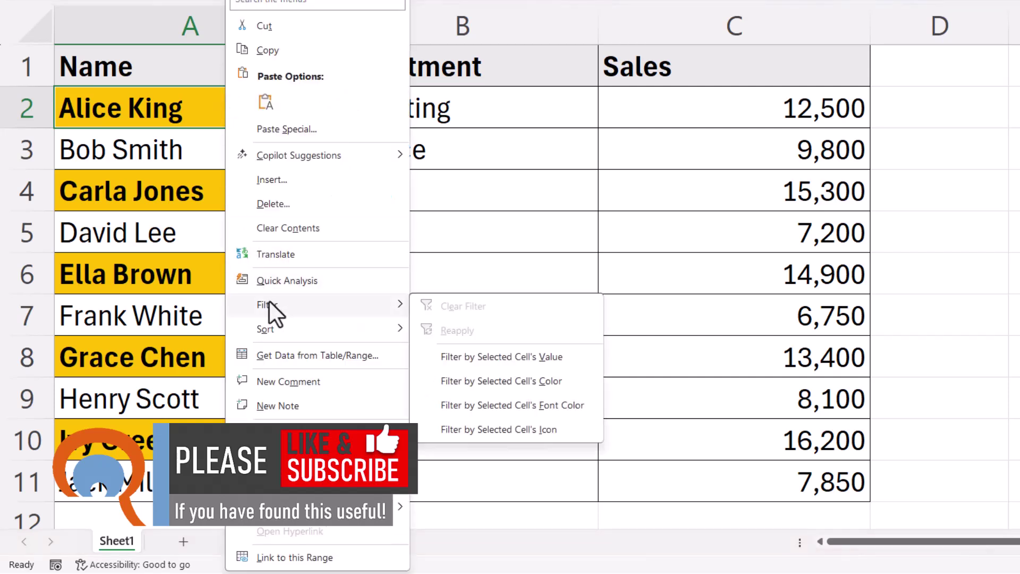
click(519, 383)
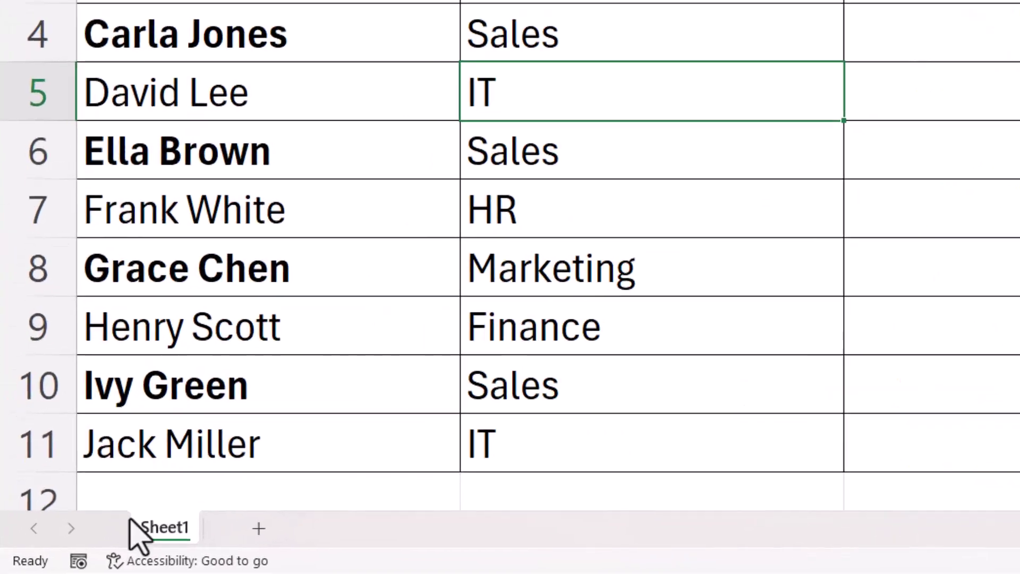
Open the VBA editor from Sheet1's View Code and show the Project Explorer
right_click(172, 529)
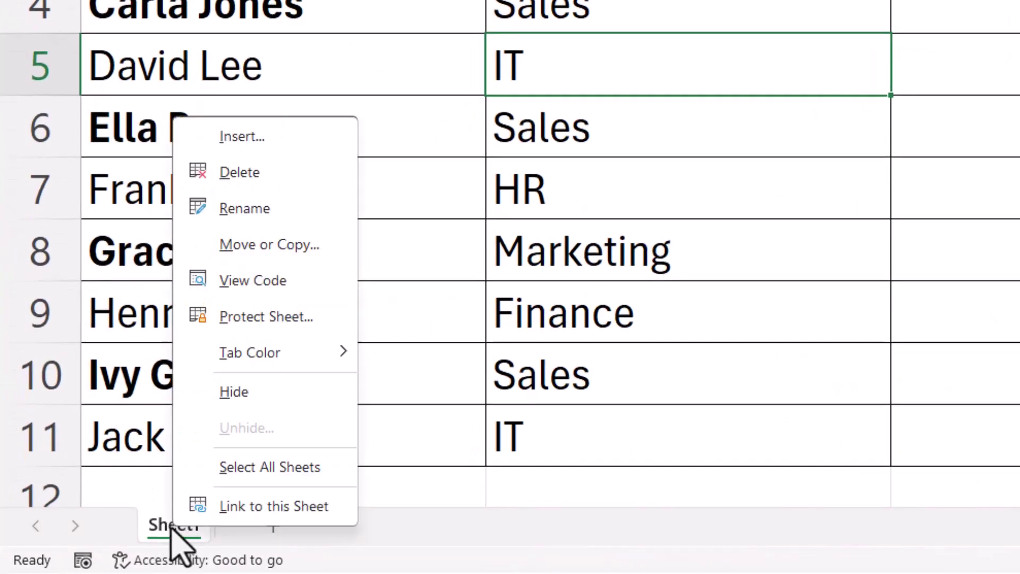
click(268, 279)
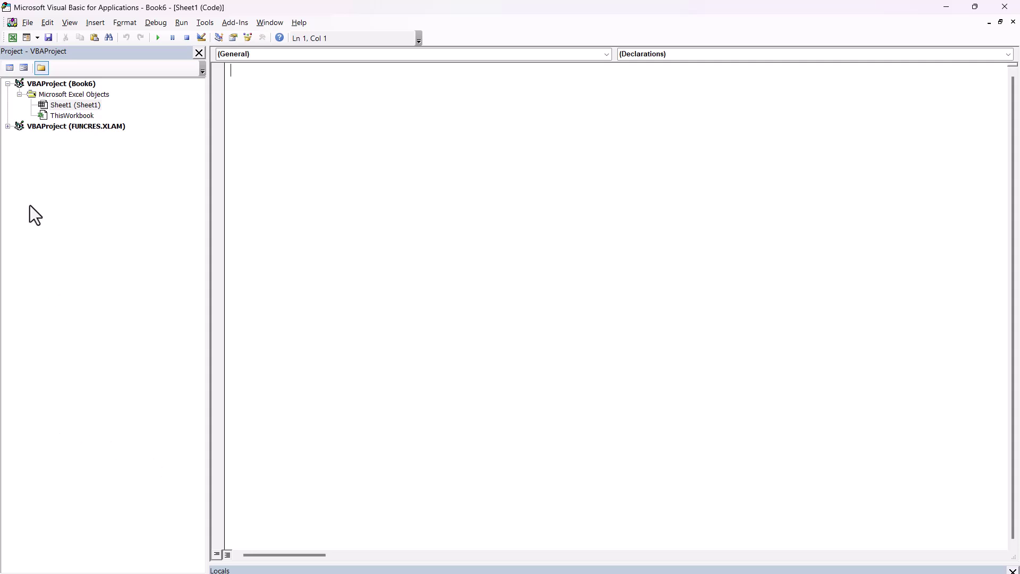
click(71, 22)
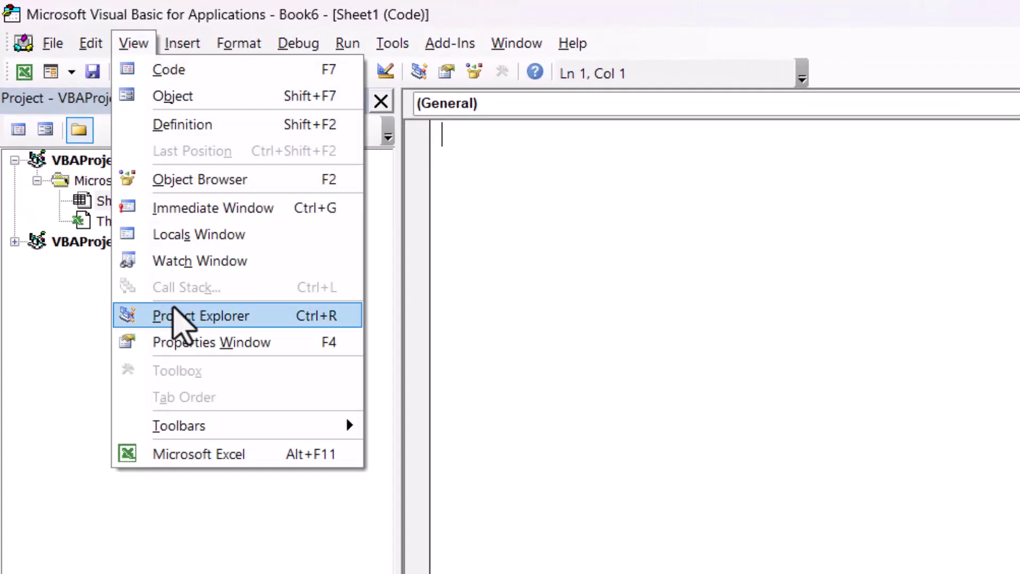
click(108, 338)
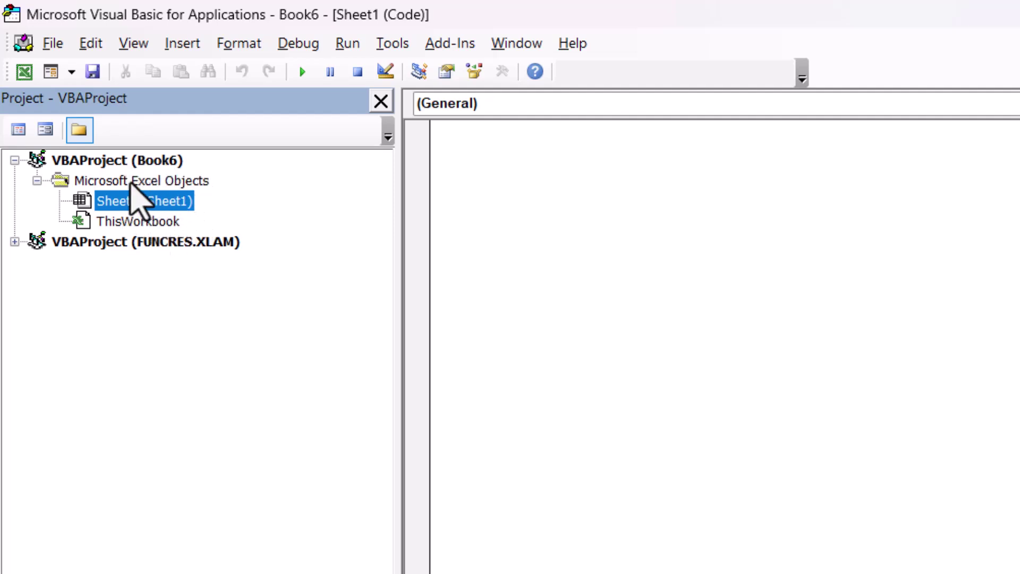
Insert a new code module, Module1, into the Book6 project
click(125, 183)
click(132, 202)
click(140, 222)
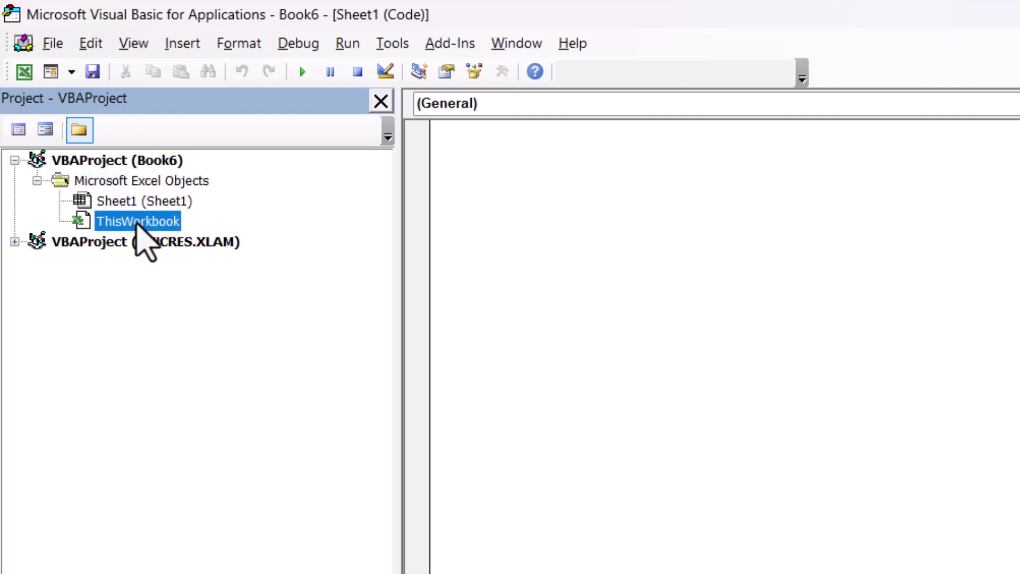
click(175, 45)
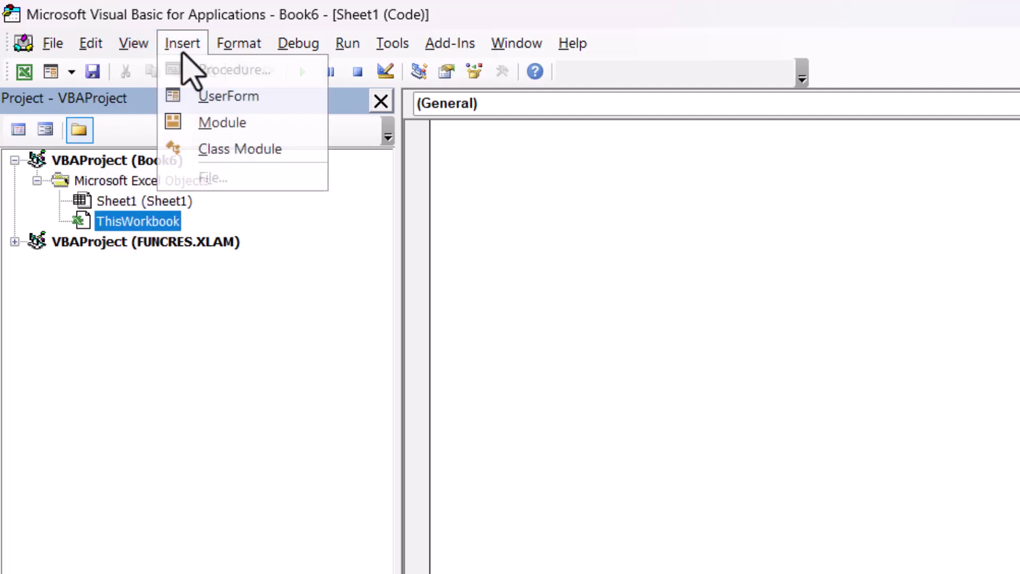
click(210, 121)
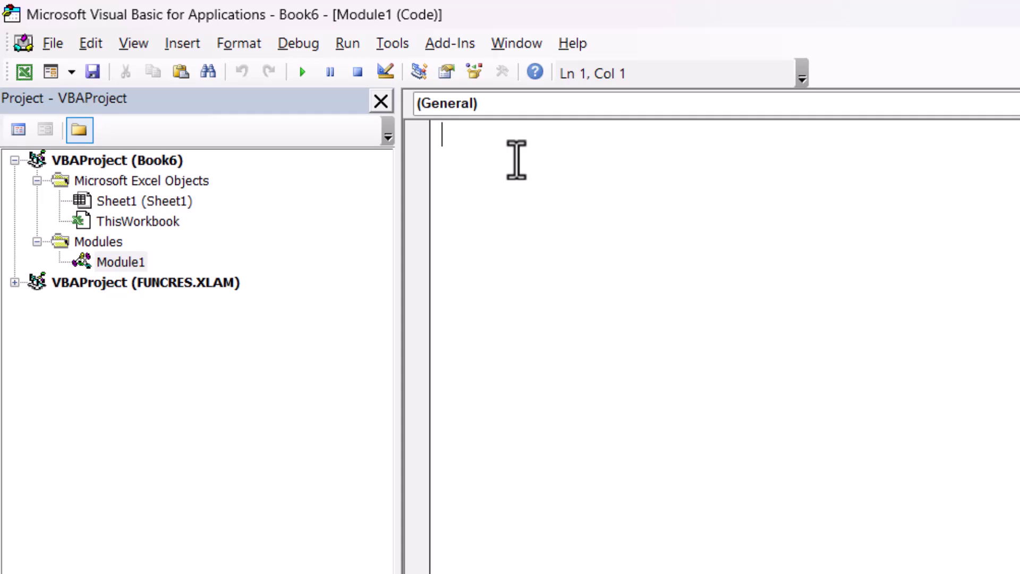
Paste the IsBold function returning rng.Font.Bold into Module1 and close the editor
text(Function IsBold(rng As Range) As Boolean     IsBold = rng.Font.Bold End Function)
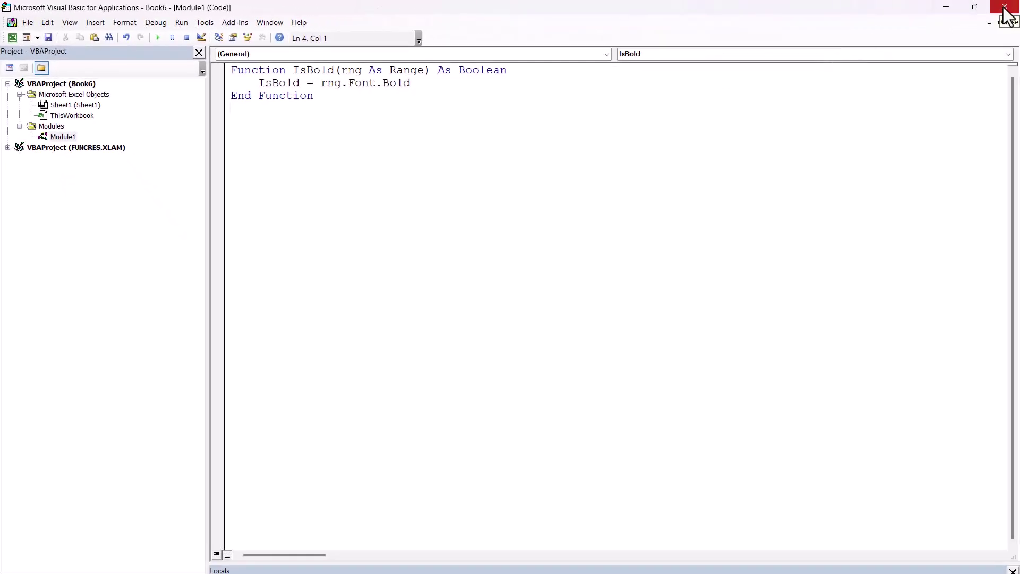
click(1005, 8)
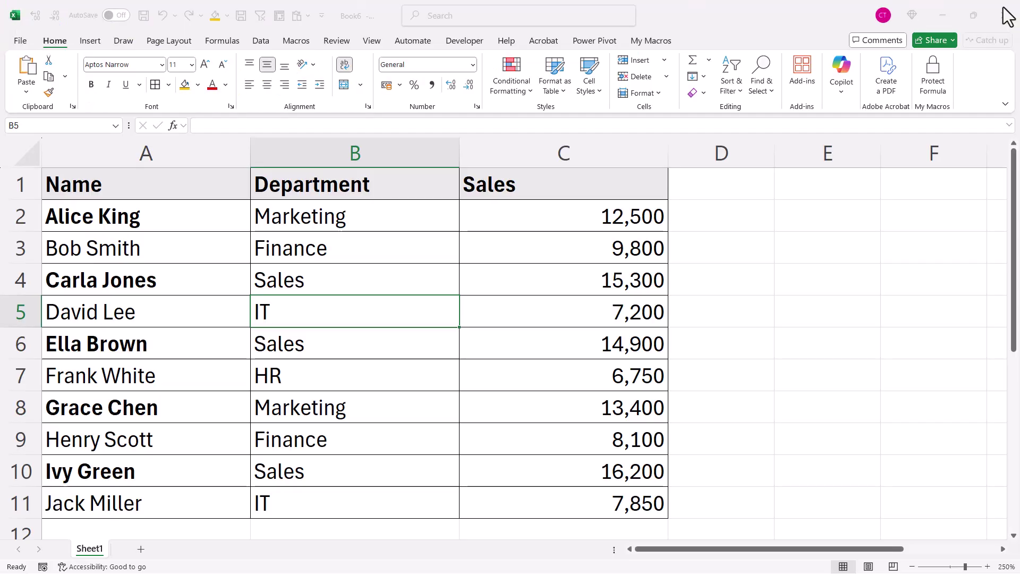
Enter =IsBold(A2) in D2 and fill it down through D11
click(731, 212)
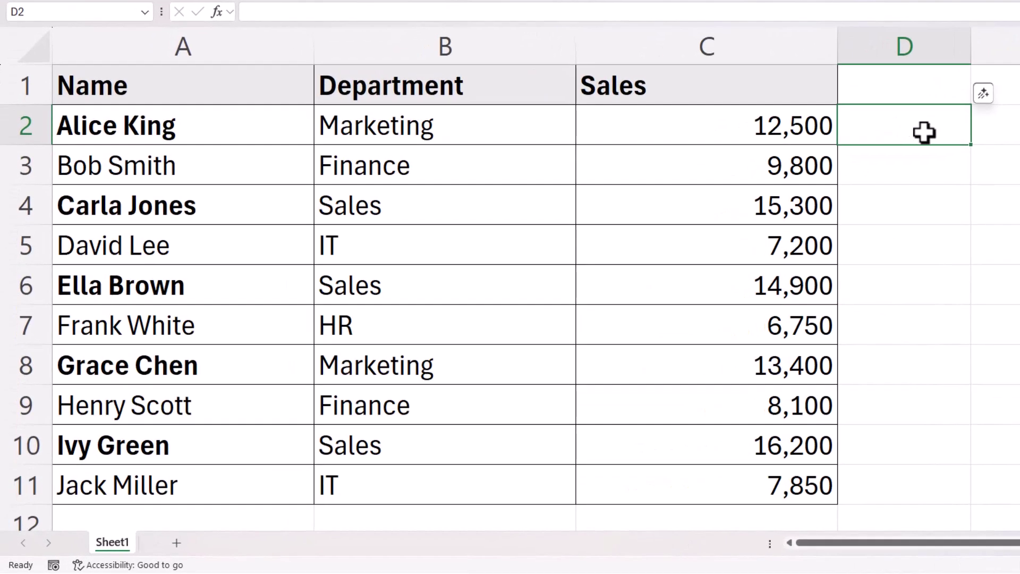
text(=)
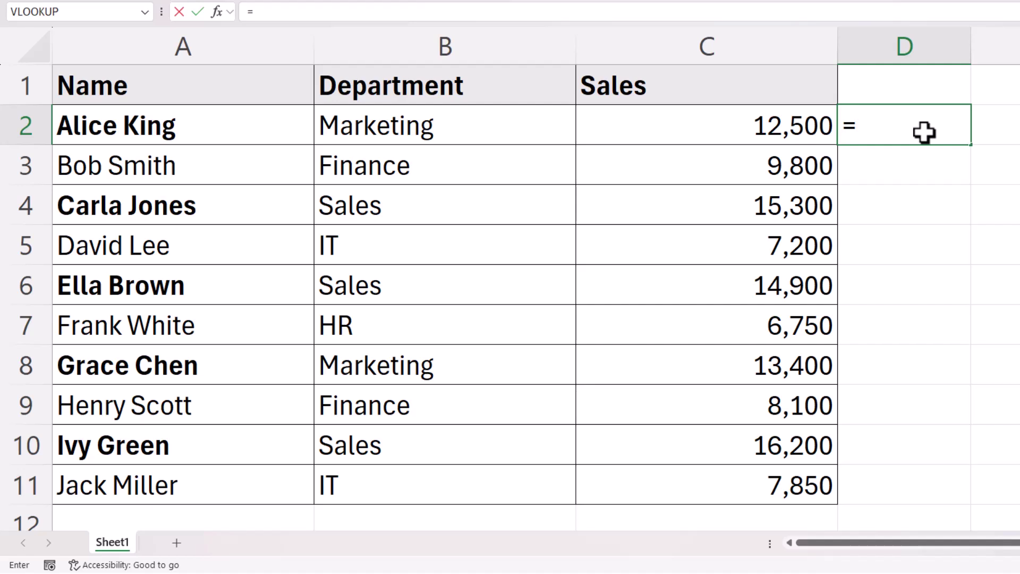
text(IS)
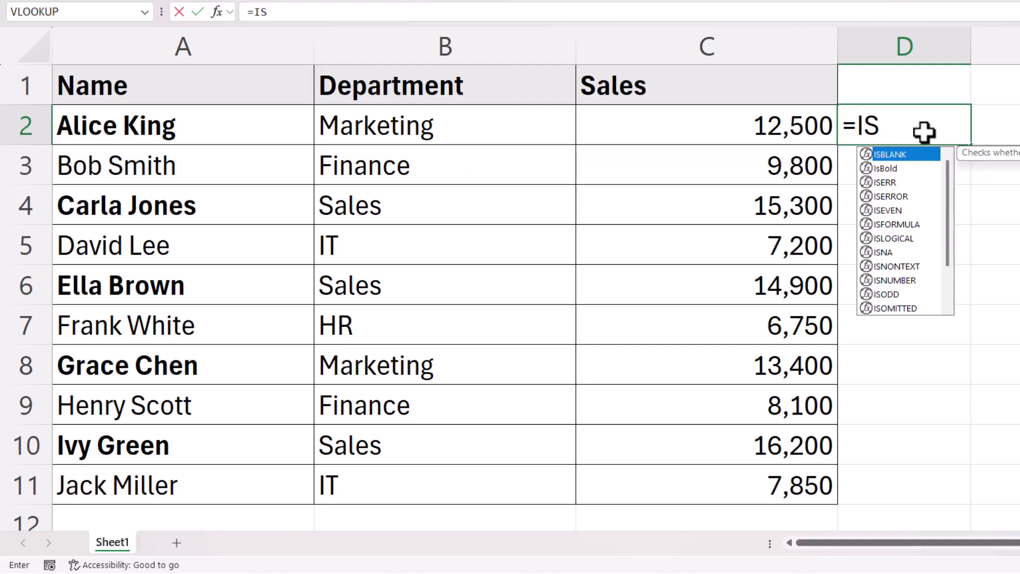
double_click(893, 169)
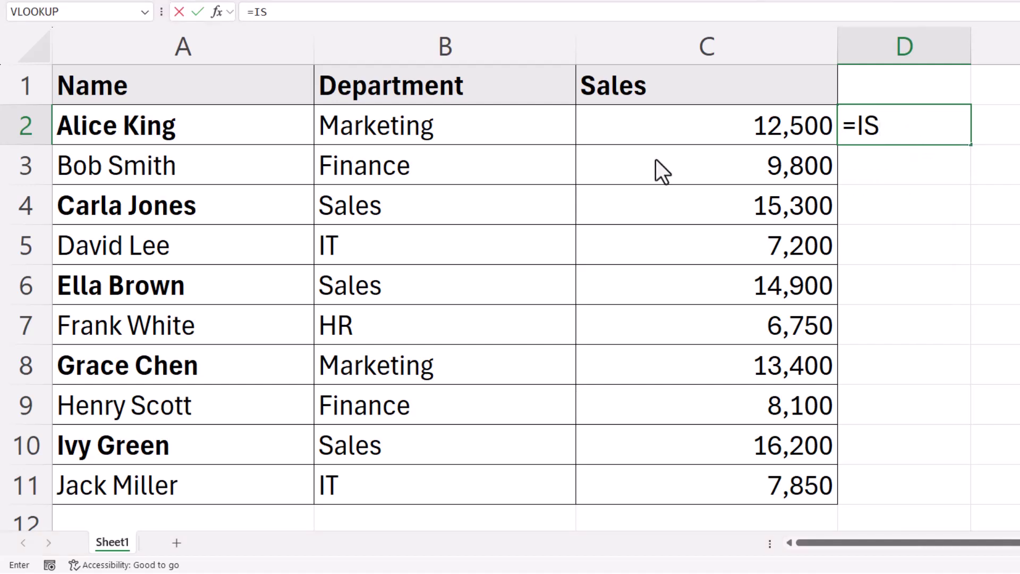
click(239, 127)
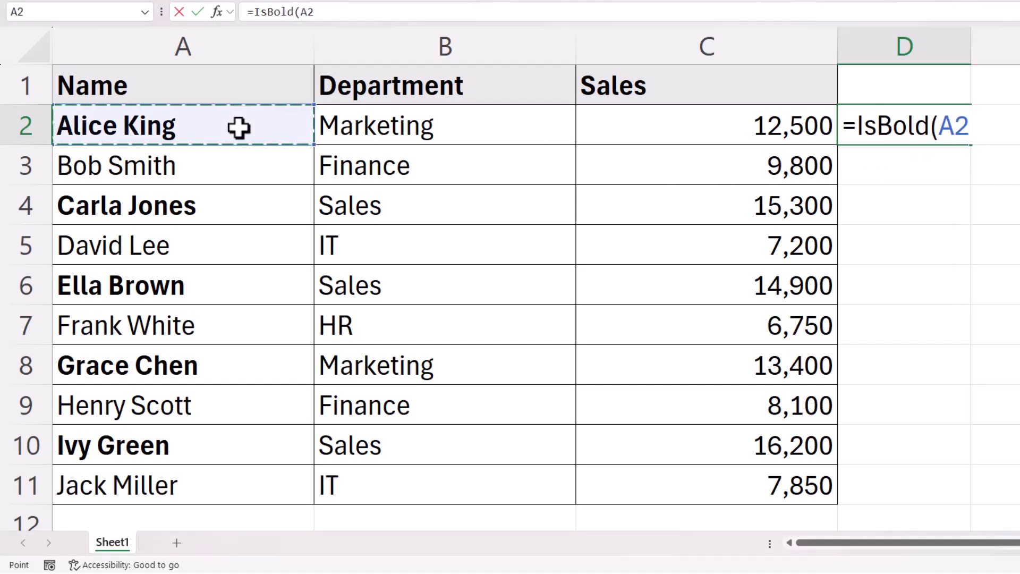
text())
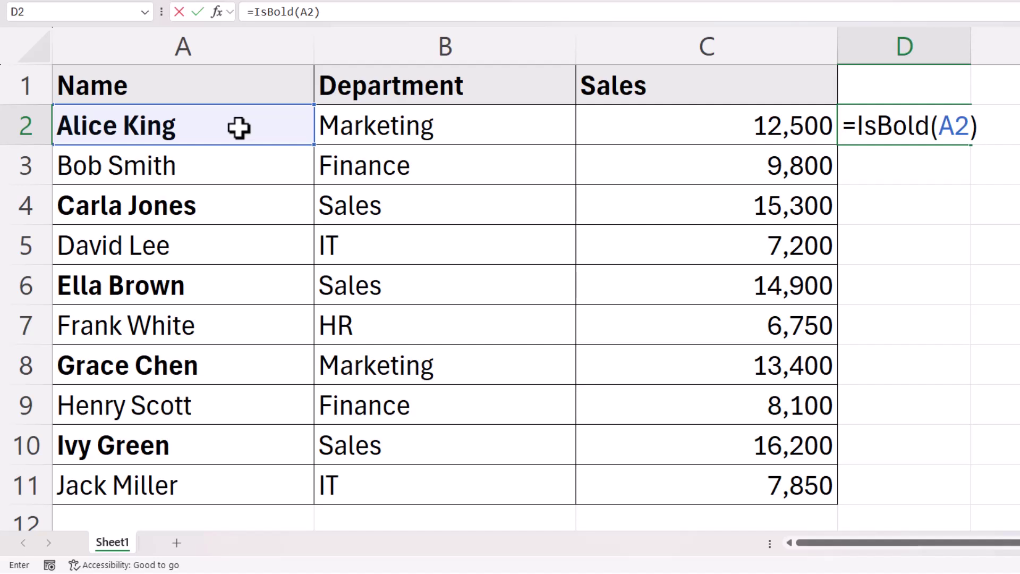
key(Return)
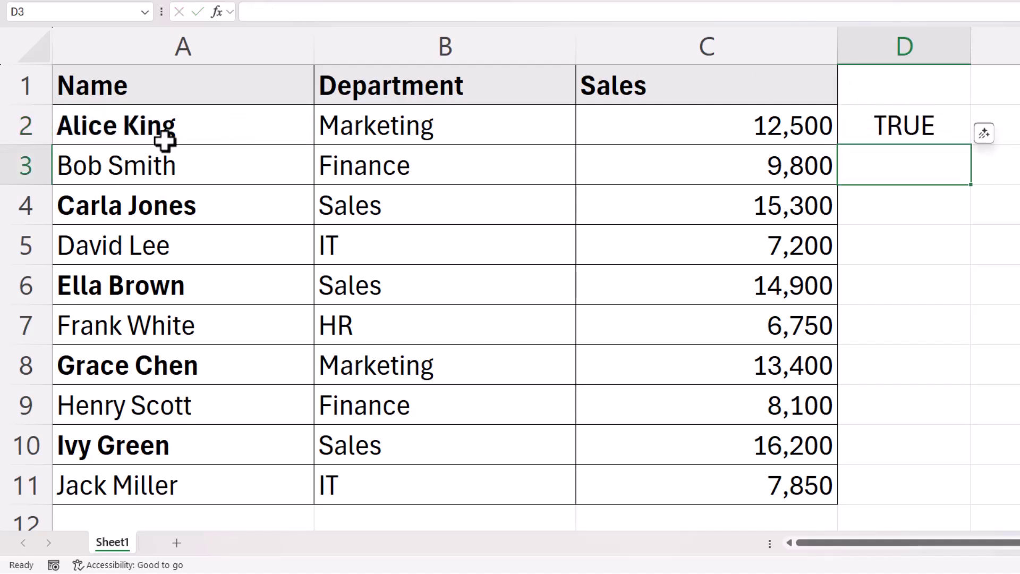
click(910, 128)
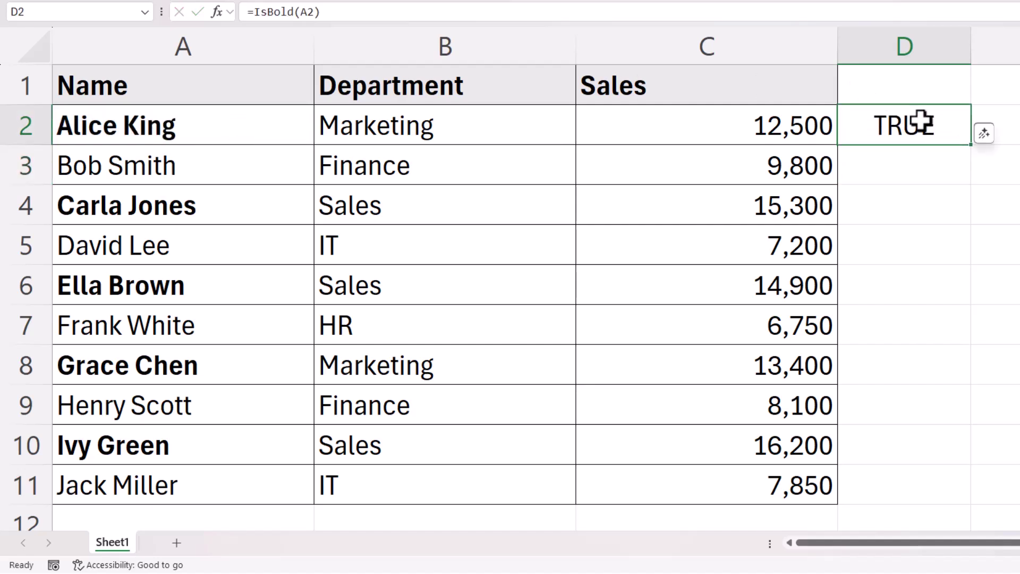
double_click(978, 152)
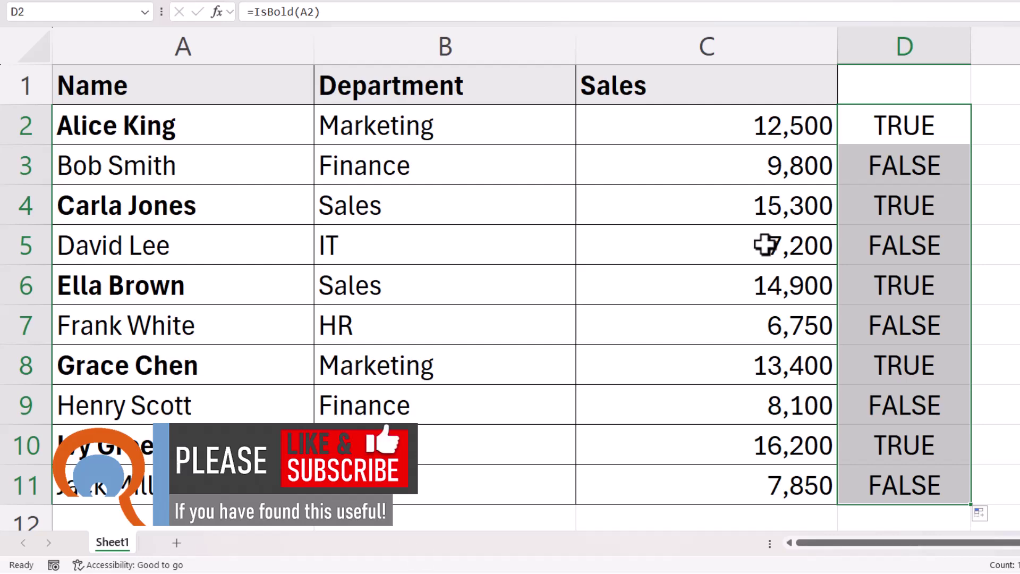
Filter the table by D2's TRUE value so only the five bold-name rows show
key(shift+BackSpace)
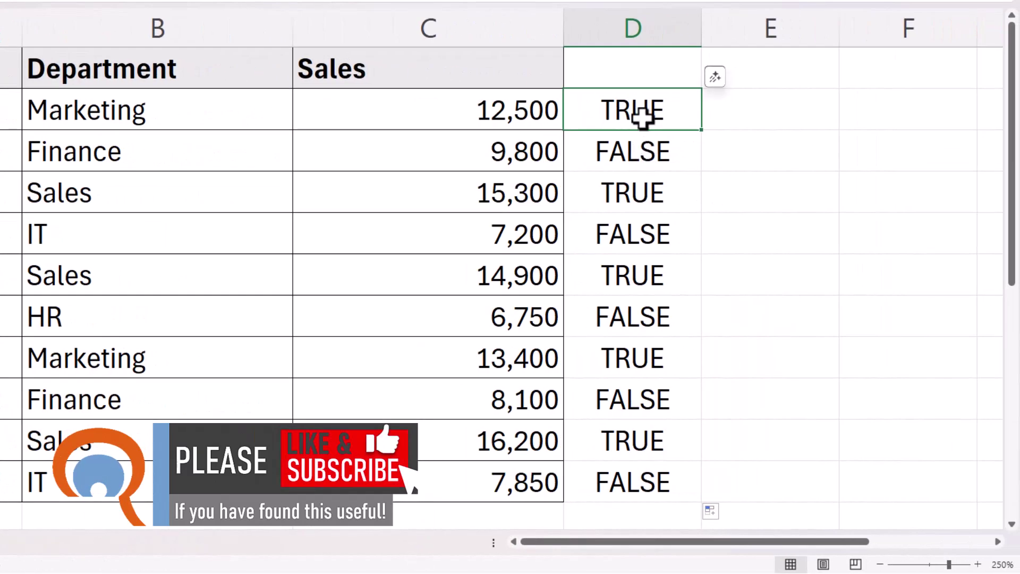
right_click(634, 110)
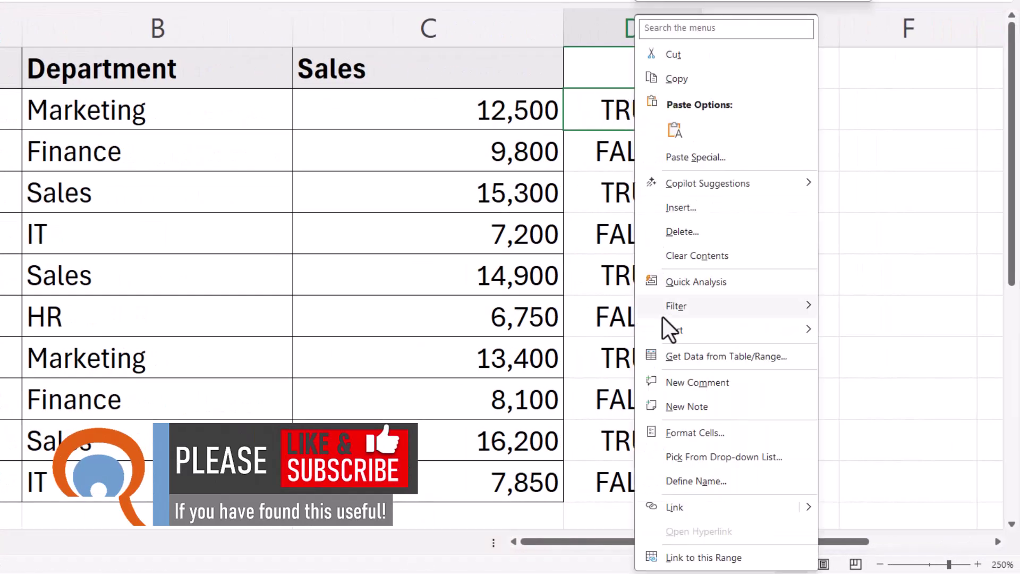
mouse_move(667, 311)
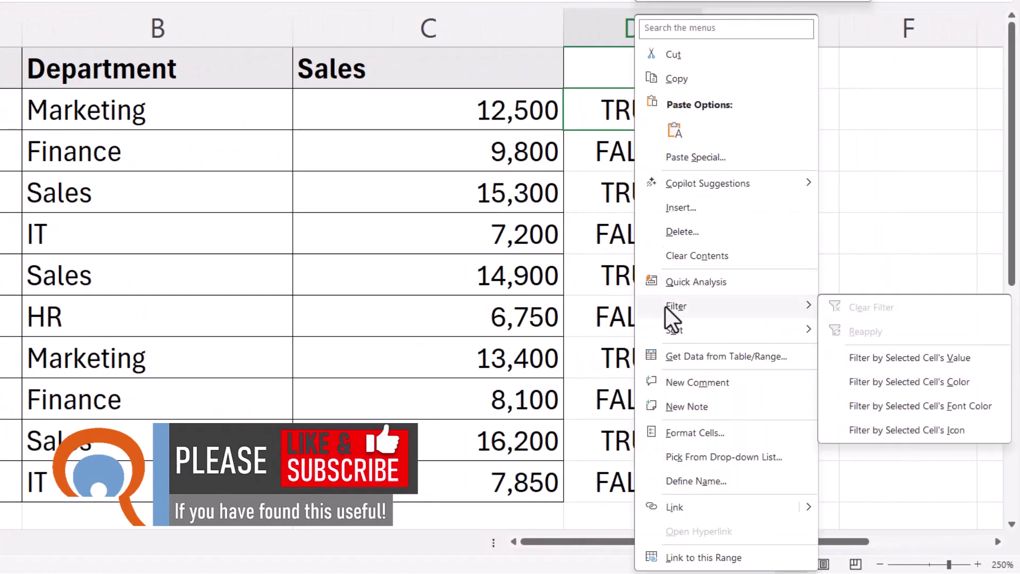
click(886, 356)
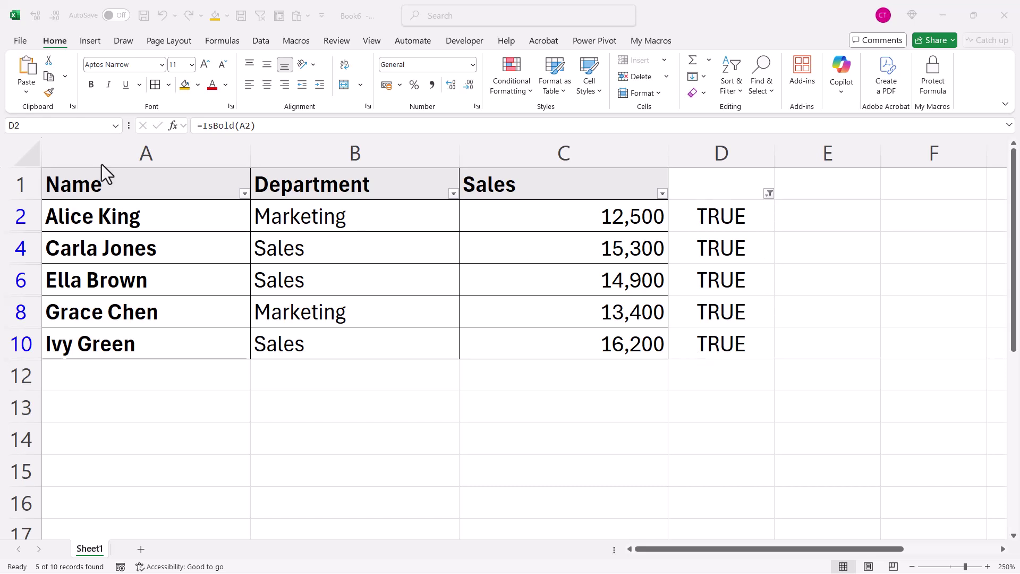
Start Save As and set the file type to Excel Macro-Enabled Workbook (*.xlsm)
click(20, 41)
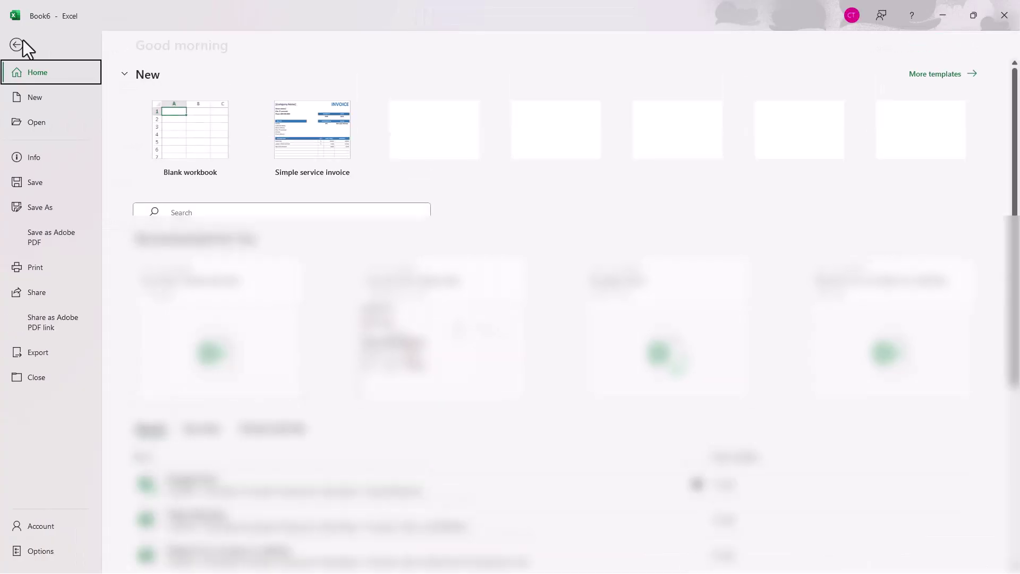
click(38, 209)
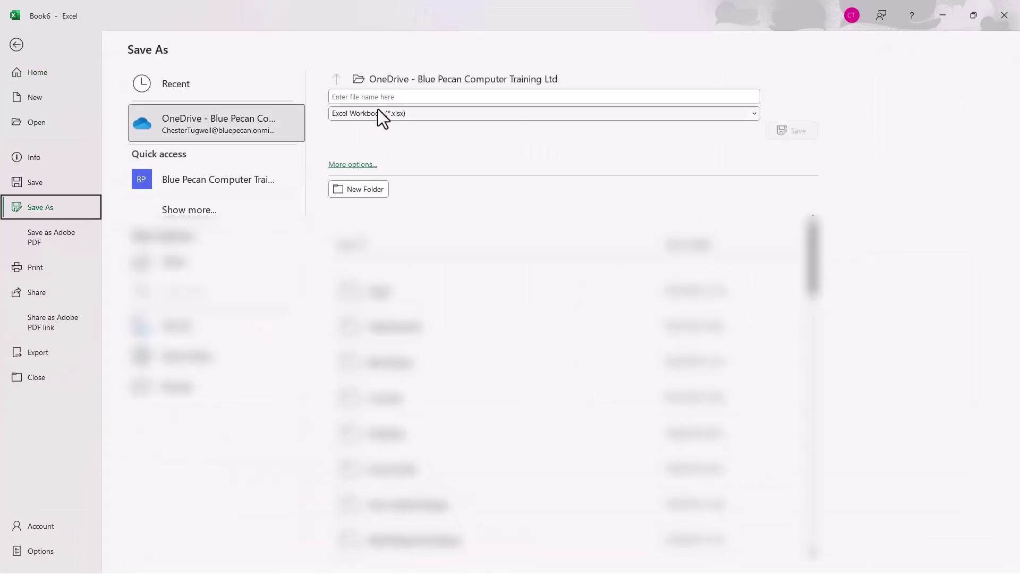
click(387, 113)
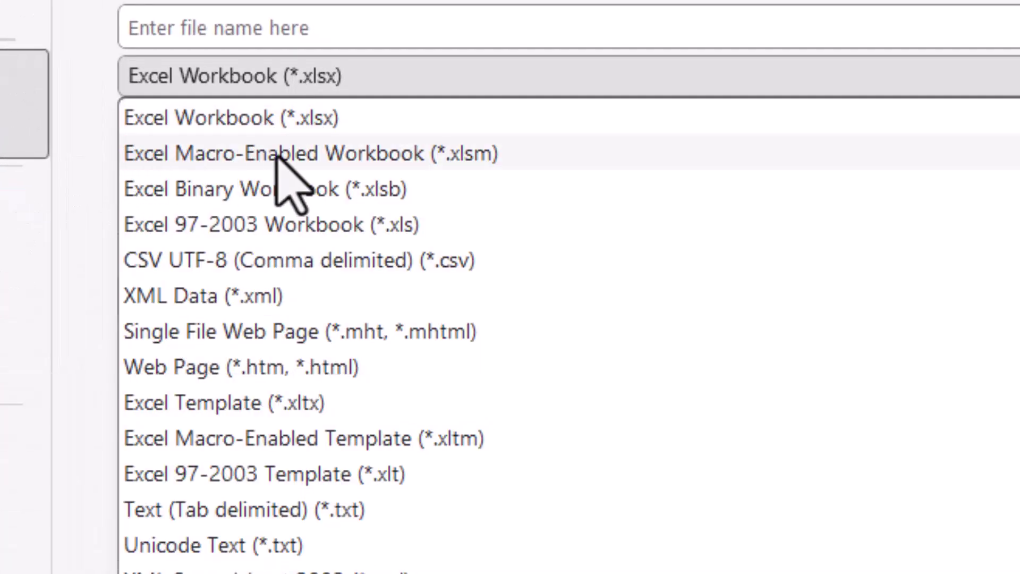
click(332, 157)
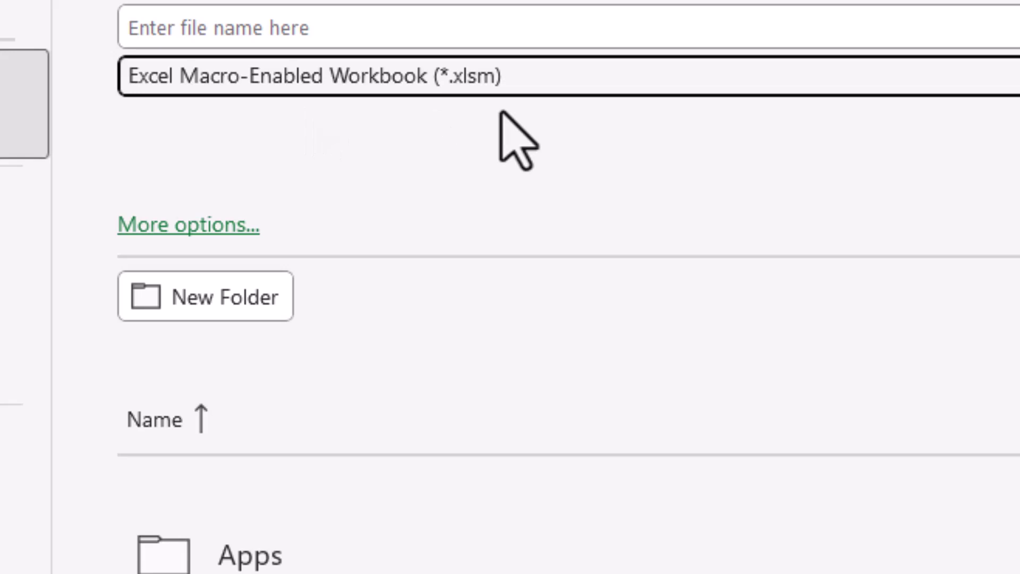